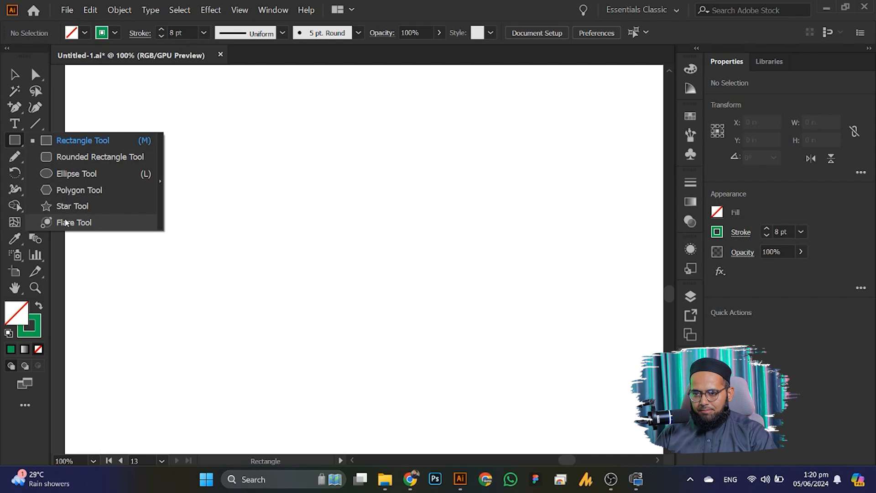
- Draw a square about 3.17 in wide with the Rectangle tool and swap its green stroke into a solid green fill
click(15, 74)
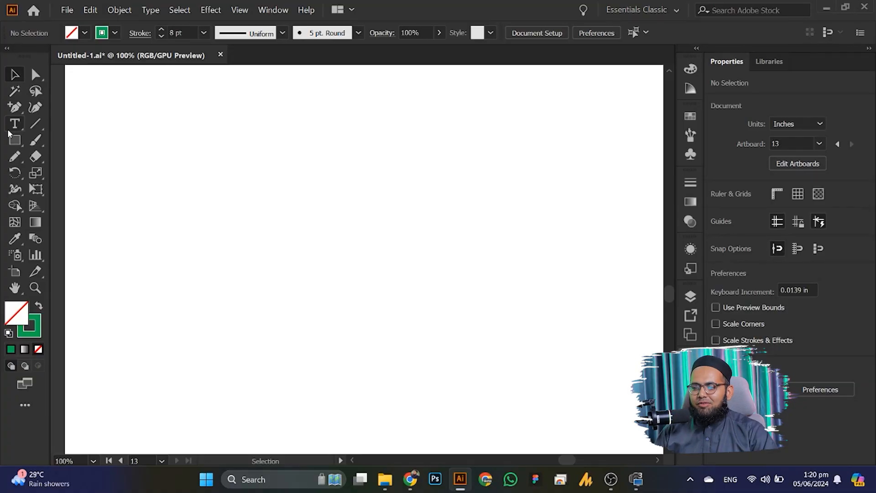
click(12, 143)
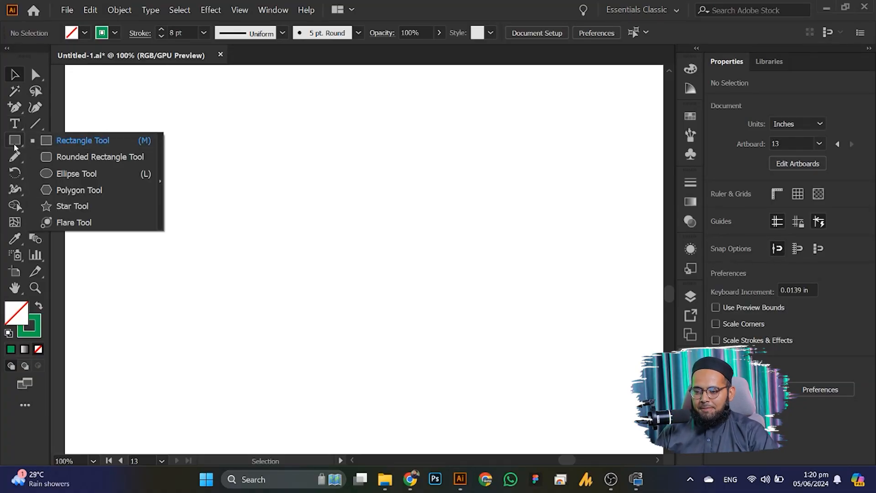
right_click(14, 147)
right_click(14, 147)
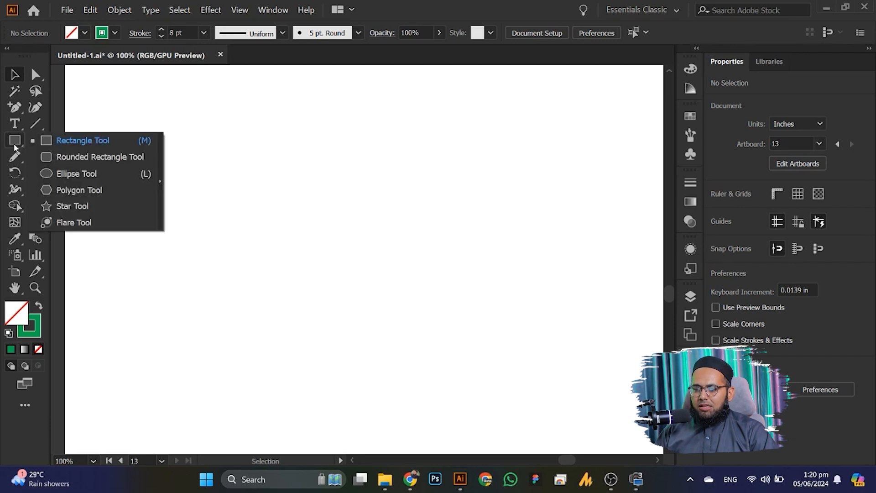
click(81, 145)
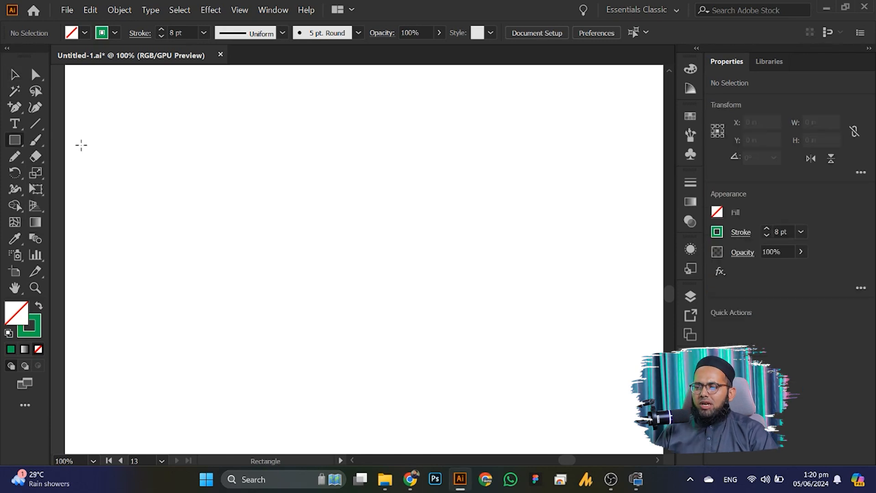
drag(182, 136, 386, 339)
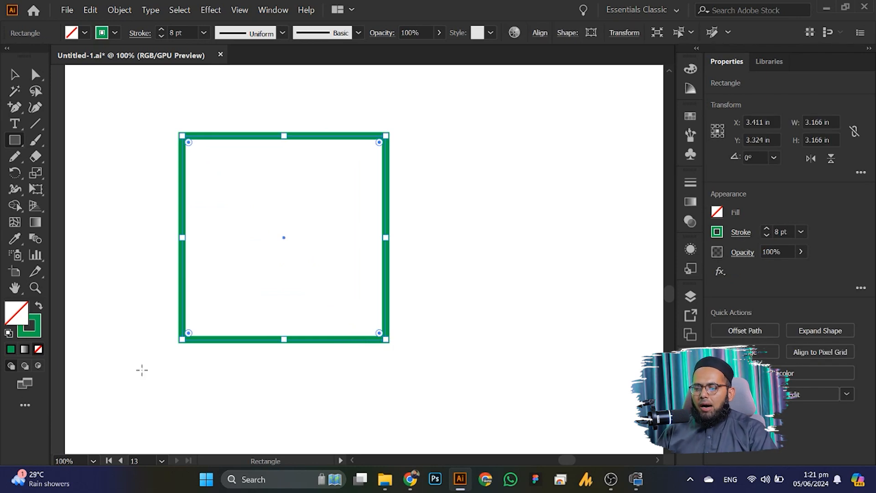
click(40, 306)
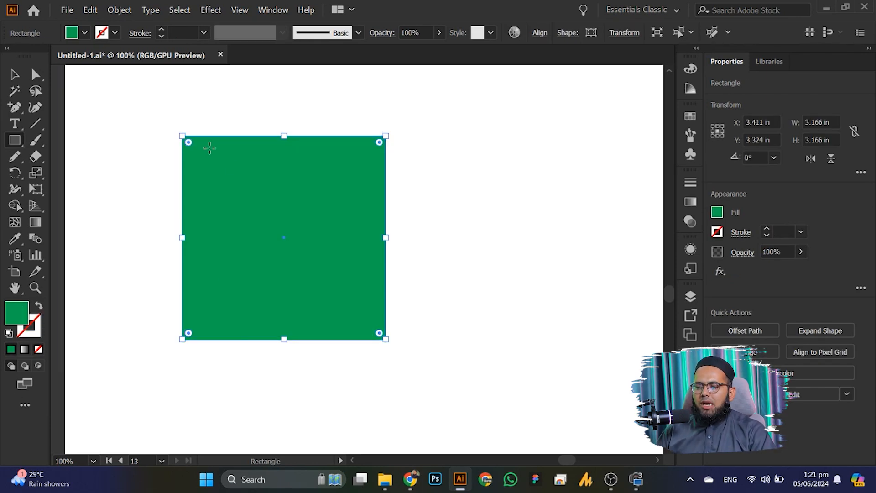
- Rotate the green square 45 degrees into a diamond and change its fill to black
click(10, 76)
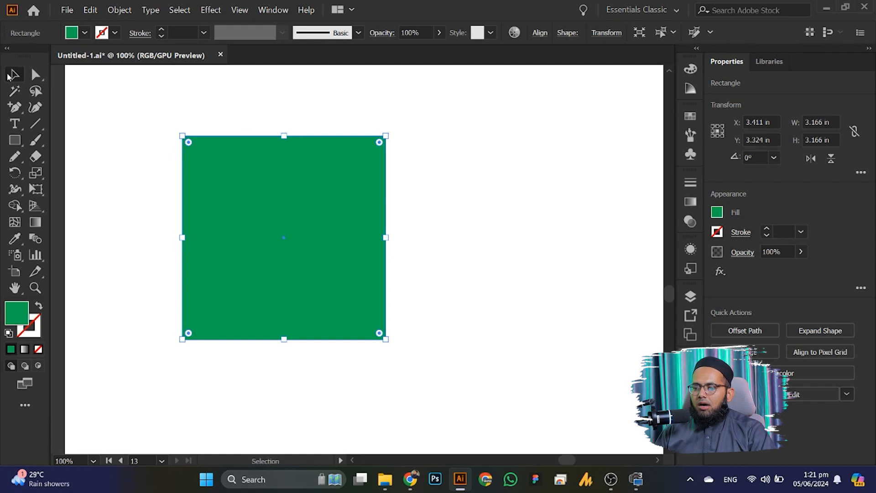
drag(175, 237, 174, 169)
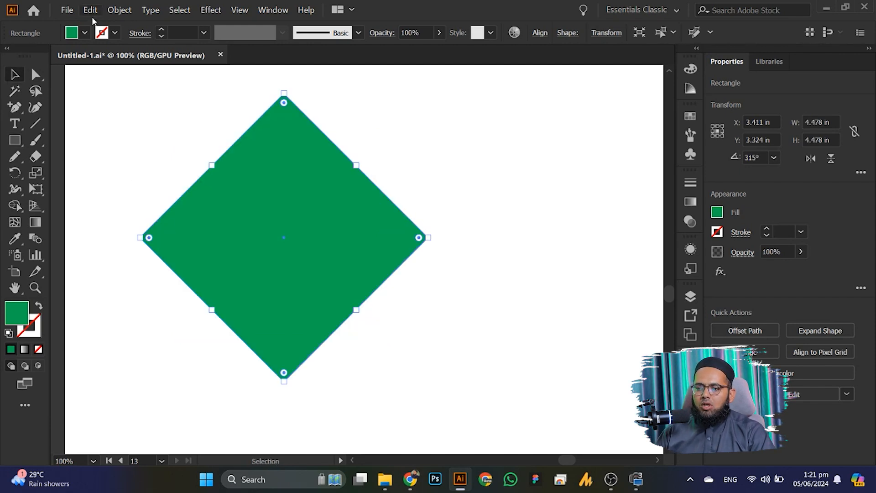
click(84, 33)
click(39, 56)
- Duplicate the black diamond beside the original and scale the pair down to about 6.29 in wide overall
drag(181, 249, 434, 250)
key(ctrl+minus)
key(ctrl+minus)
key(ctrl+minus)
click(316, 196)
drag(317, 194, 461, 283)
drag(417, 154, 419, 239)
key(ctrl+plus)
key(ctrl+plus)
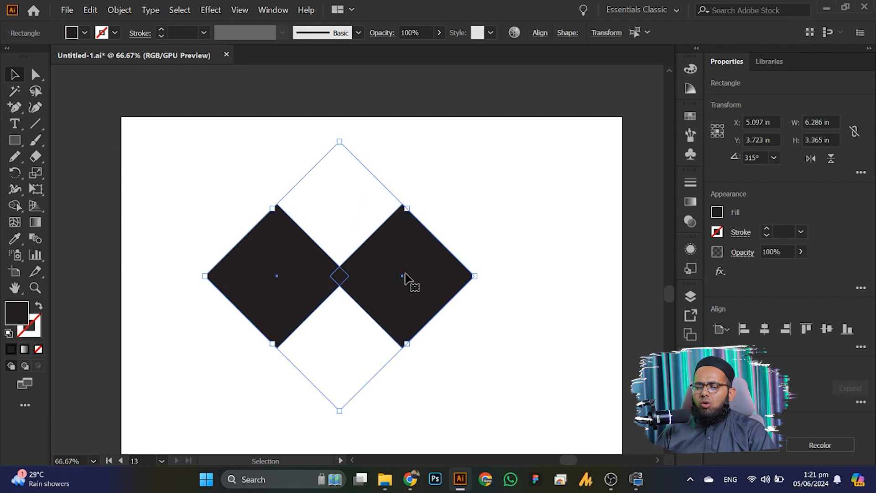
- Copy one of the diamonds to a position below the pair, centred between the two
click(178, 203)
drag(292, 276, 356, 384)
click(197, 251)
- Select all three diamonds and move them above the artboard, clearing the drawing area
key(ctrl+a)
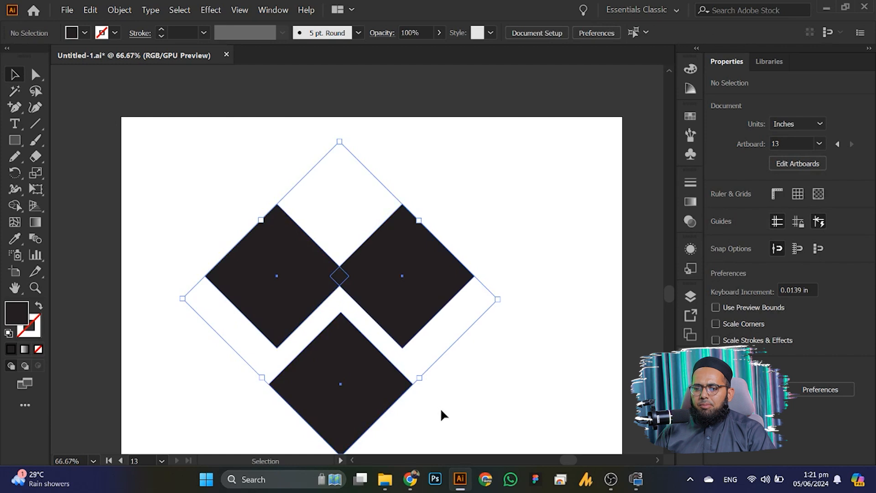
drag(9, 147, 57, 144)
click(12, 74)
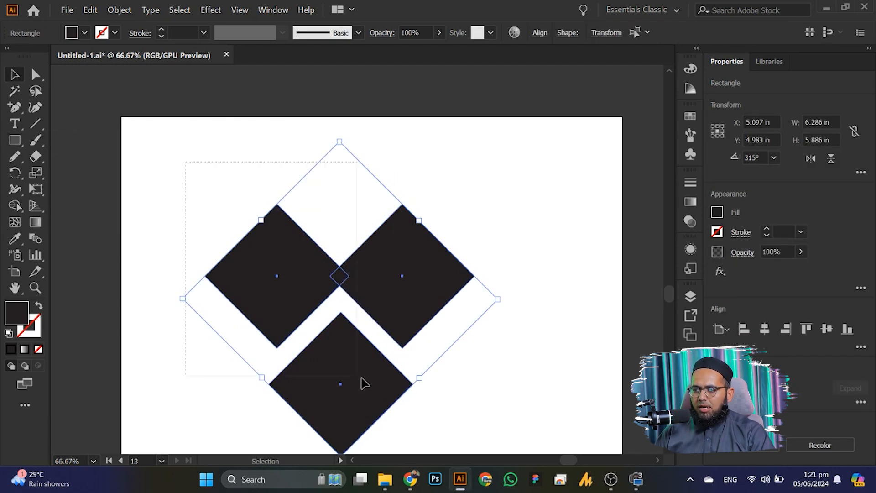
scroll(365, 378, down, 1)
mouse_move(378, 380)
mouse_down()
mouse_move(372, 173)
mouse_move(360, 108)
mouse_up()
key(m)
drag(277, 247, 384, 342)
scroll(364, 336, up, 1)
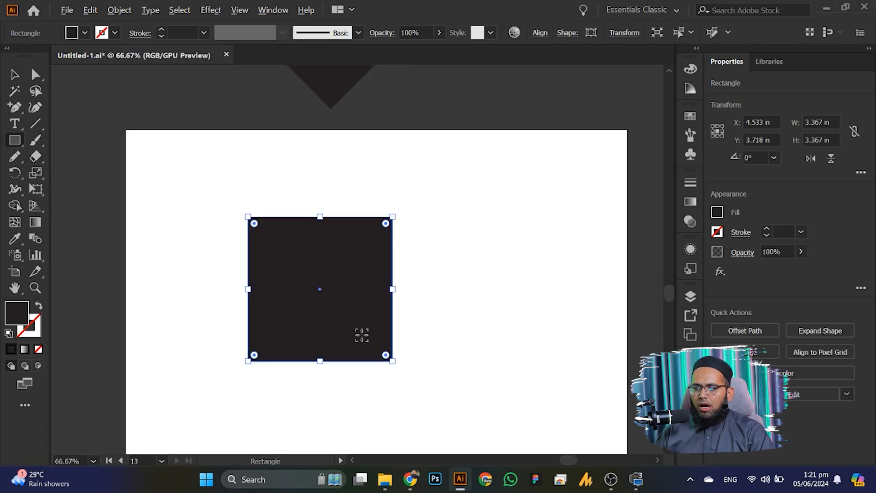
key(ctrl+z)
- Draw a square with rounded corners, about 3.05 in wide, using the Rounded Rectangle tool
click(16, 141)
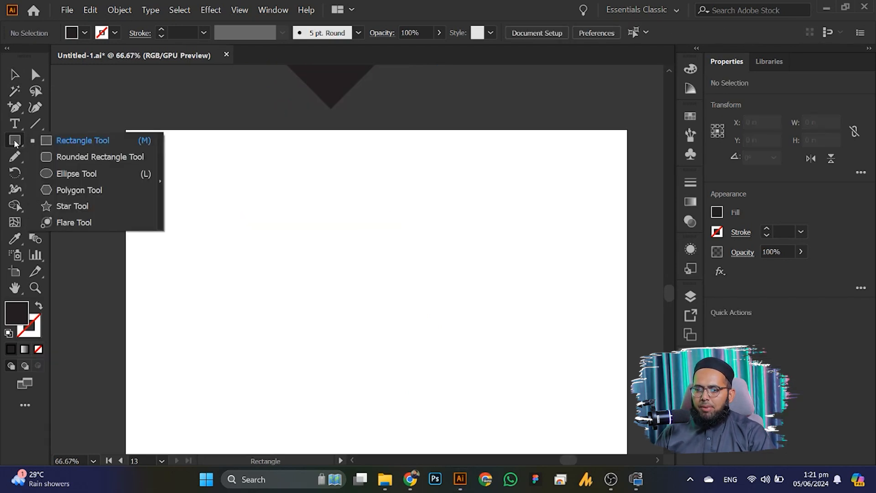
click(88, 163)
drag(200, 193, 321, 323)
key(ctrl+plus)
key(ctrl+plus)
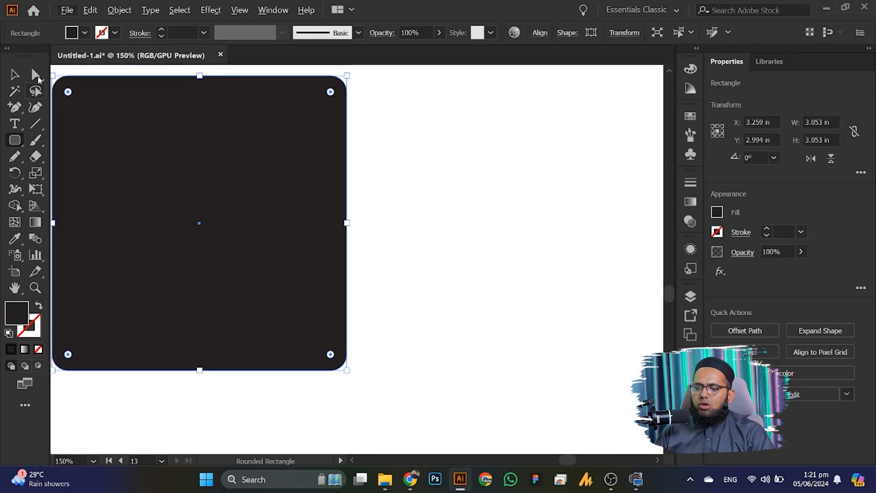
- Draw a sharp-cornered square about 2.96 in wide beside the rounded one and centre it vertically with that shape
click(10, 143)
click(82, 141)
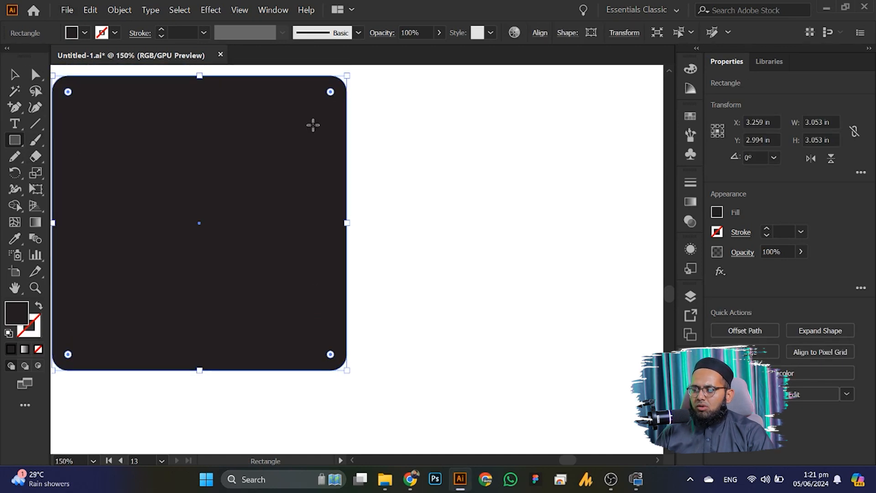
drag(370, 86, 568, 321)
key(v)
drag(145, 176, 219, 213)
mouse_move(379, 239)
mouse_down()
mouse_move(417, 236)
mouse_move(377, 235)
mouse_up()
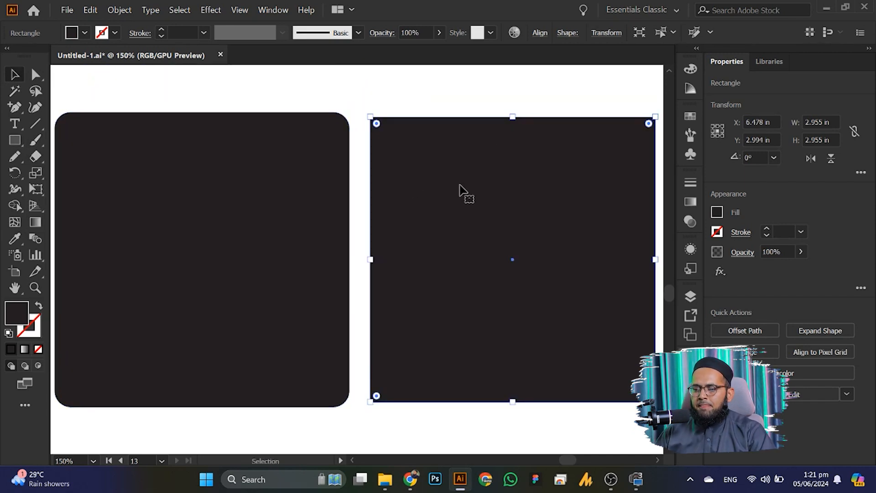
- Round all four corners of the sharp-cornered square more strongly than those of its neighbour
click(239, 208)
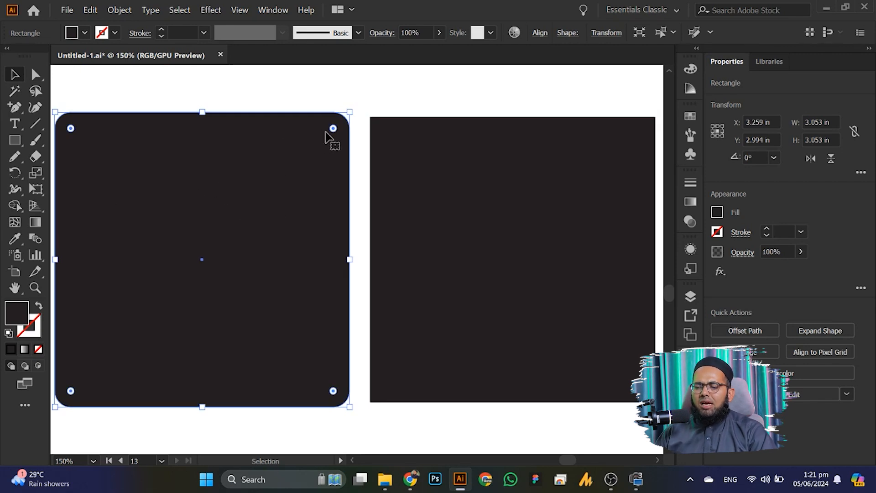
click(442, 175)
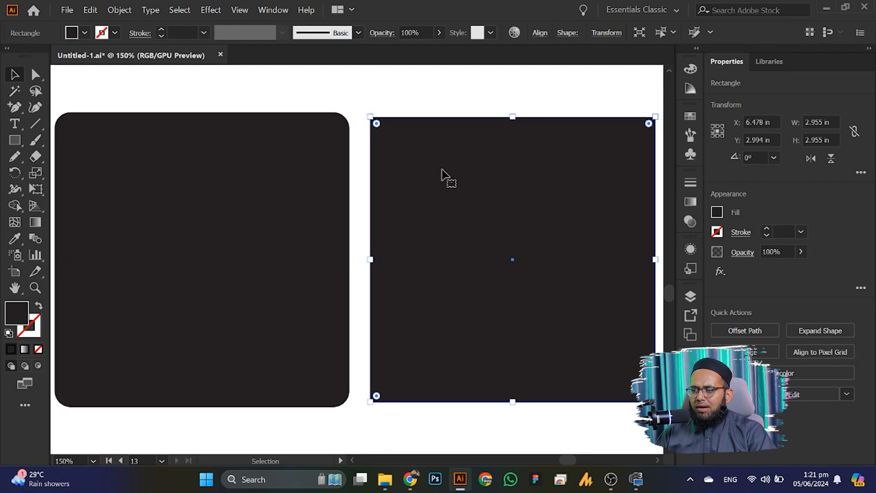
drag(376, 123, 406, 152)
click(197, 213)
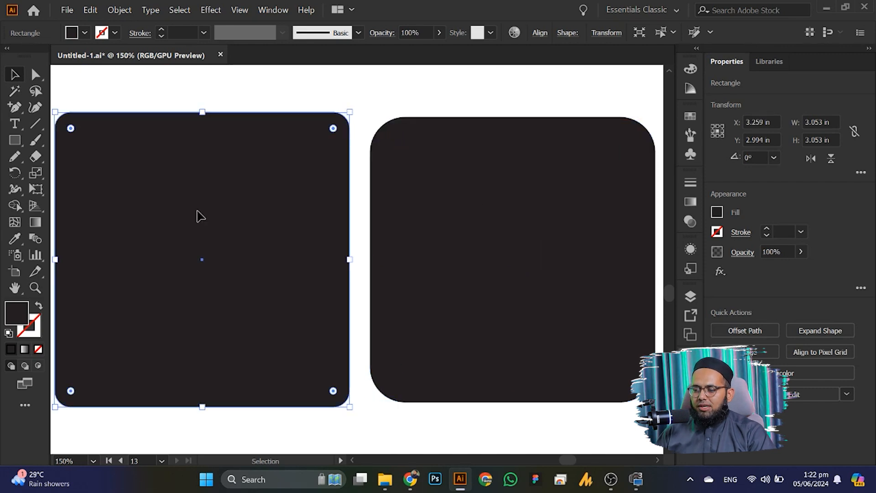
- Move the two rounded squares off the artboard to free the drawing area
scroll(199, 215, down, 5)
drag(172, 176, 172, 176)
drag(210, 221, 412, 154)
scroll(176, 247, up, 3)
drag(15, 141, 71, 178)
drag(432, 113, 333, 269)
key(shift)
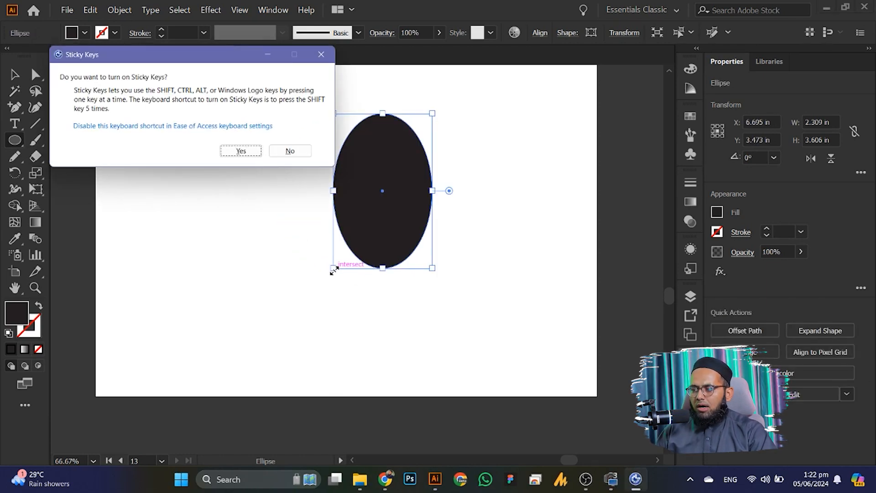
click(290, 150)
key(Delete)
- Draw a perfect circle about 4.72 in in diameter and move it up towards the middle of the artboard
drag(441, 144, 238, 276)
click(12, 75)
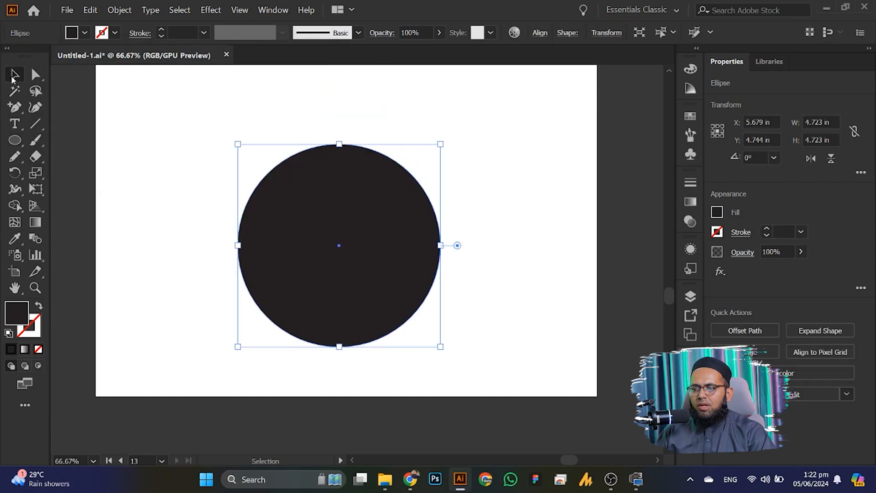
drag(354, 244, 331, 183)
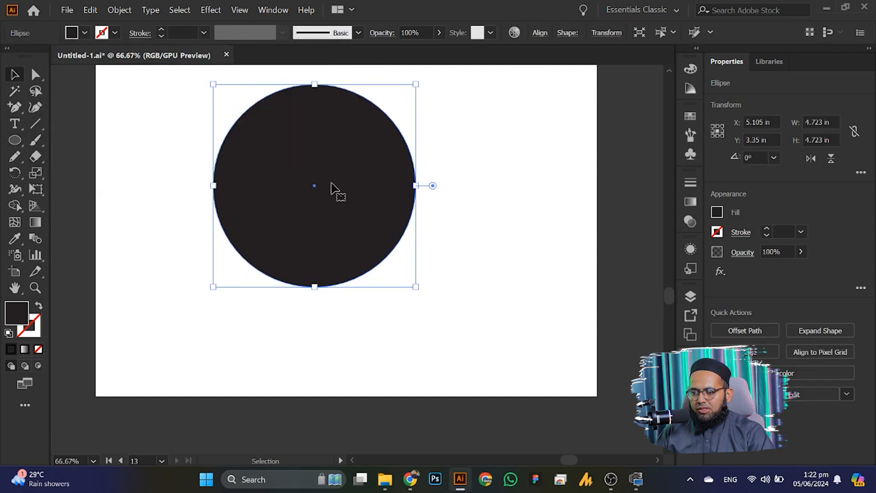
- Turn the circle into an unfilled black outline with a 4 pt stroke and place a smaller copy off-centre inside it
scroll(311, 201, up, 2)
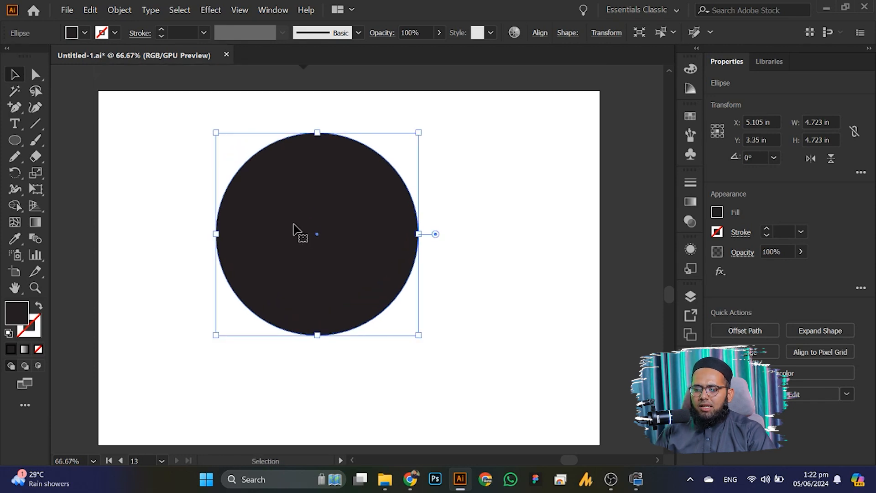
scroll(296, 230, up, 1)
click(39, 303)
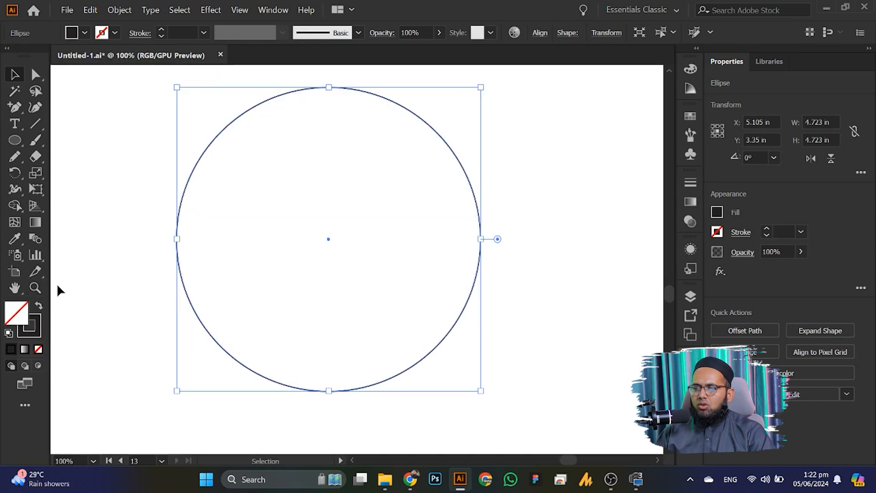
click(162, 29)
click(162, 29)
click(162, 29)
drag(204, 160, 227, 182)
drag(357, 409, 315, 338)
- Align the two circles horizontally and vertically by their centres, using the inner circle as the key object
drag(82, 123, 399, 344)
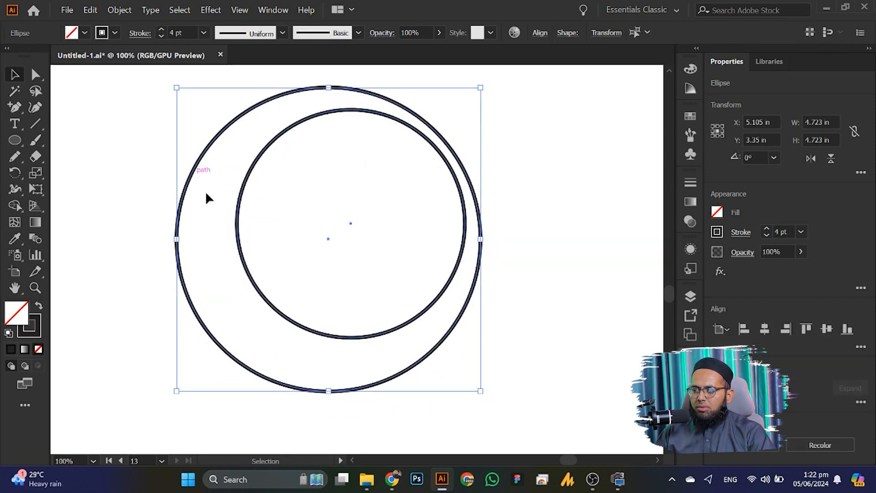
click(254, 216)
click(187, 178)
click(240, 218)
click(292, 182)
click(182, 201)
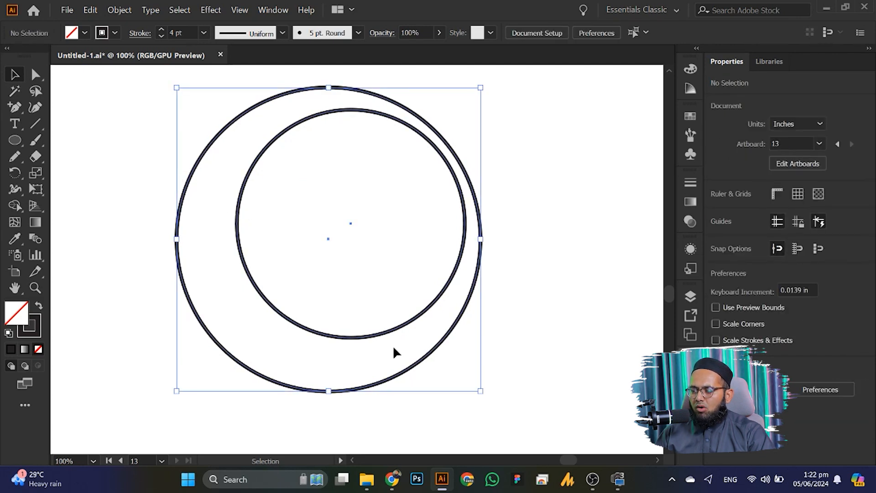
shift+click(335, 339)
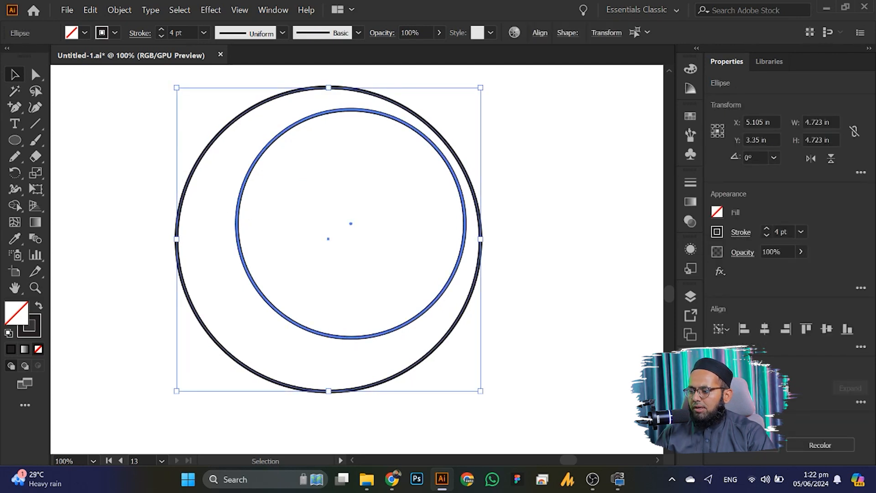
click(764, 329)
click(826, 329)
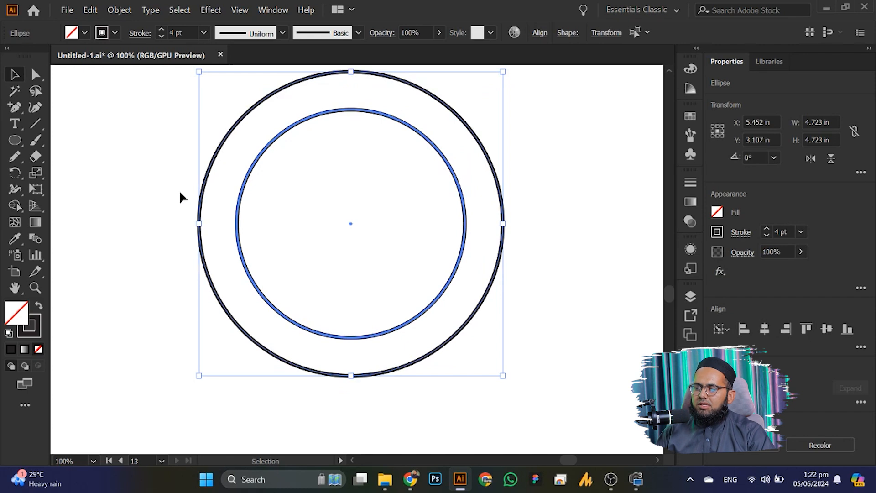
- Select both concentric circles and move them well to the right, out of the drawing area
click(149, 135)
drag(193, 143, 201, 172)
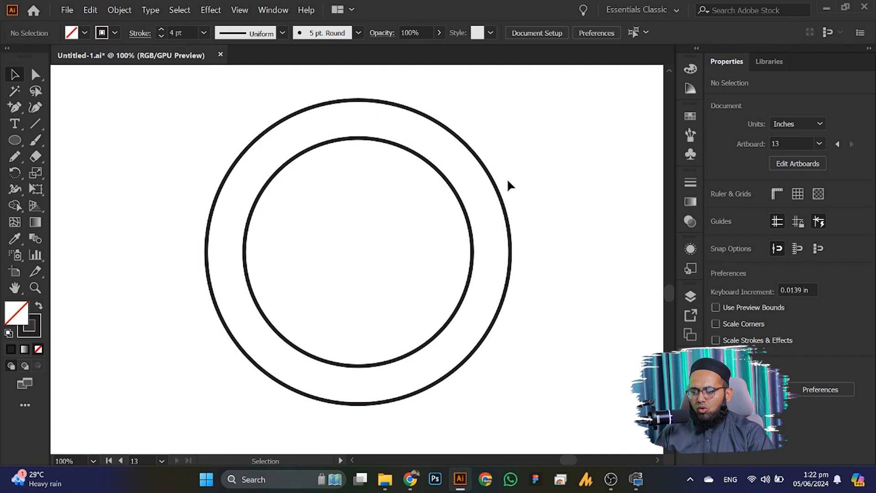
drag(130, 160, 372, 323)
drag(225, 313, 626, 192)
click(92, 245)
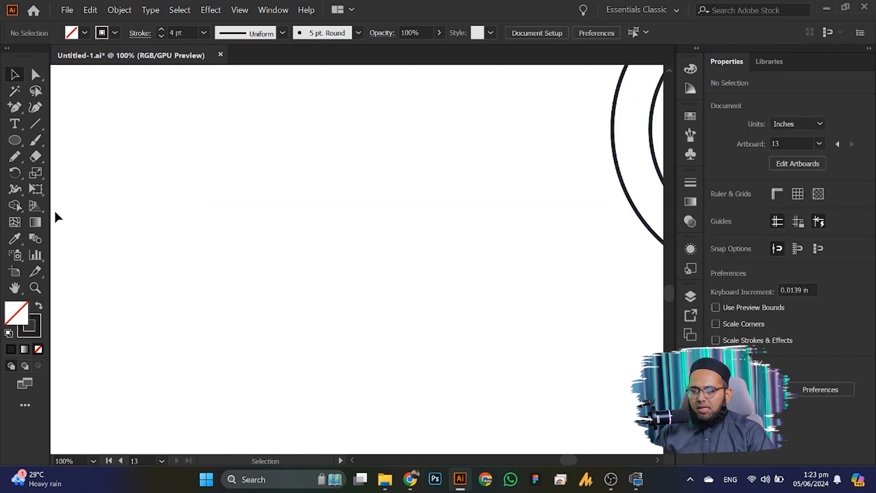
- Draw a hexagon outline about 3.44 in by 2.98 in with the Polygon tool and position it in the empty area
right_click(15, 141)
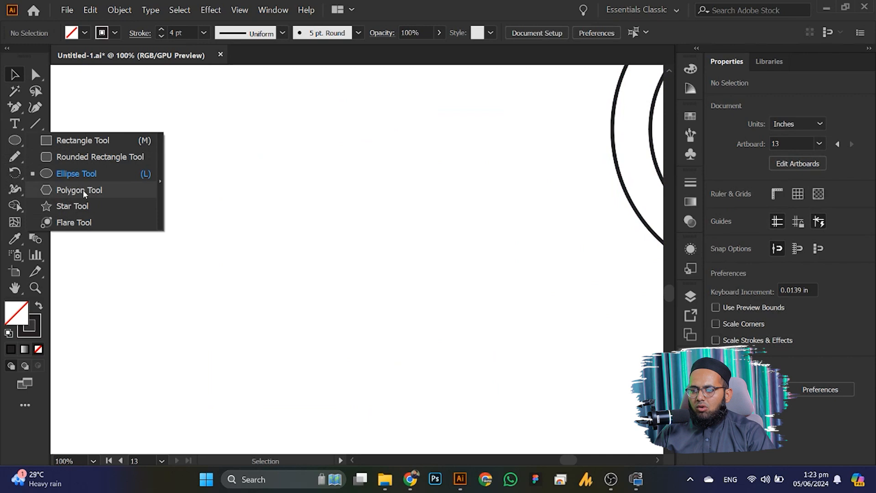
click(99, 191)
drag(217, 136, 298, 216)
click(14, 78)
drag(137, 196, 178, 335)
scroll(224, 327, up, 1)
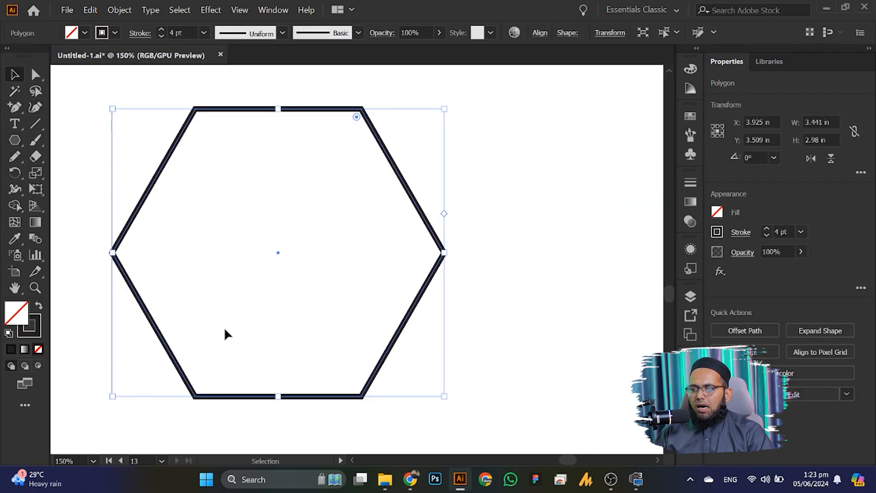
- Round all six corners of the hexagon to a radius of about 0.87 in
click(36, 75)
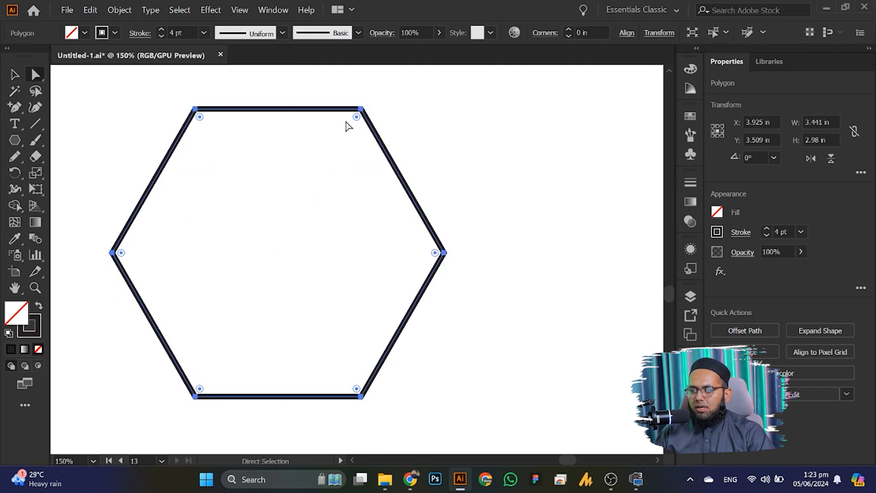
drag(356, 117, 314, 209)
scroll(199, 219, down, 1)
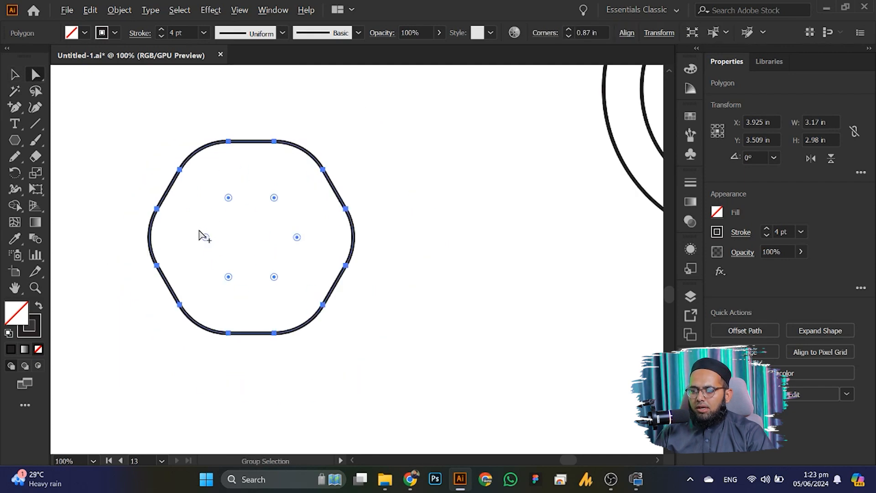
- Duplicate the rounded hexagon sideways into a row of four overlapping outlines, and copy that row directly below
click(15, 75)
drag(149, 247, 230, 251)
scroll(197, 211, down, 2)
drag(147, 158, 269, 244)
drag(228, 178, 224, 269)
scroll(223, 267, up, 2)
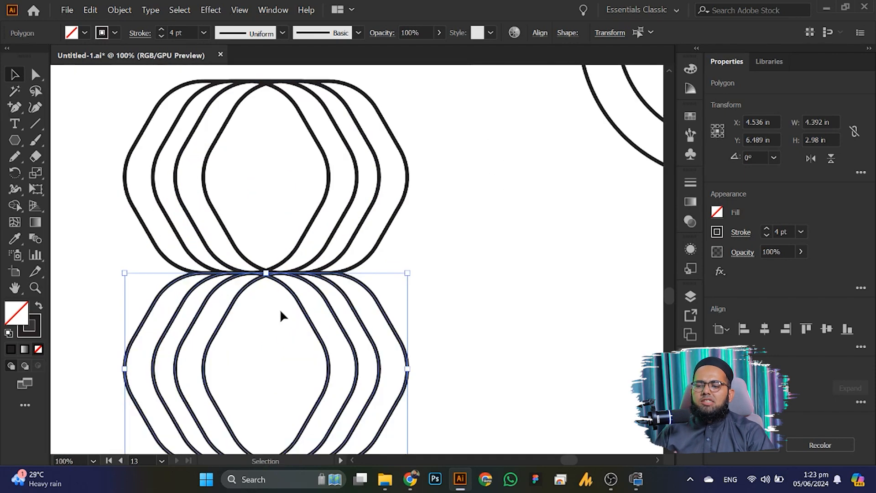
- Move the two concentric circles farther right, clear of the artboard holding the hexagon pattern
drag(280, 317, 300, 270)
click(131, 235)
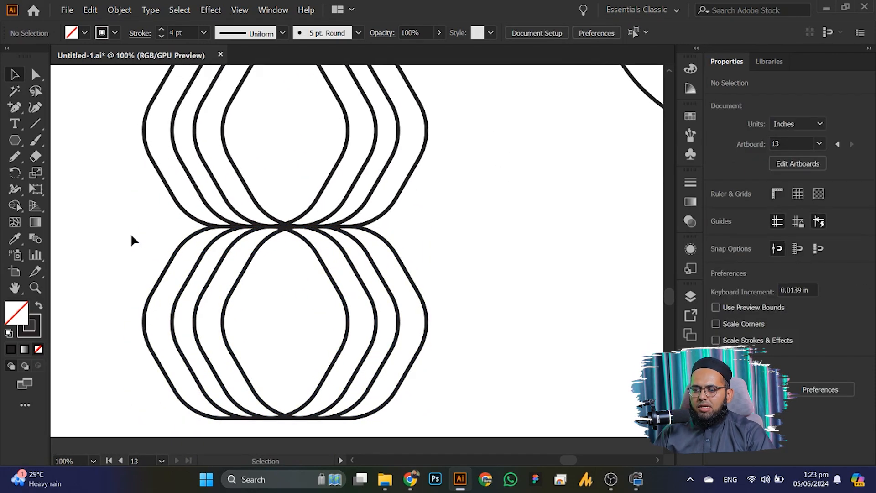
scroll(135, 231, down, 4)
drag(114, 160, 221, 296)
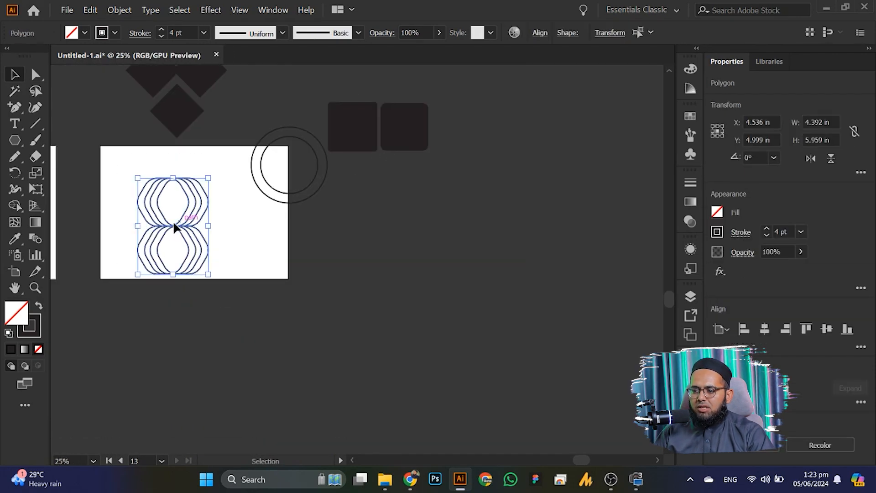
click(272, 182)
drag(265, 183, 469, 158)
- Scale the stacked hexagon pattern to about 3.56 in by 4.90 in near the artboard's upper-left corner and duplicate it alongside, edges touching
drag(108, 175, 168, 260)
drag(161, 217, 249, 195)
scroll(131, 190, up, 2)
scroll(176, 201, up, 1)
drag(191, 286, 262, 316)
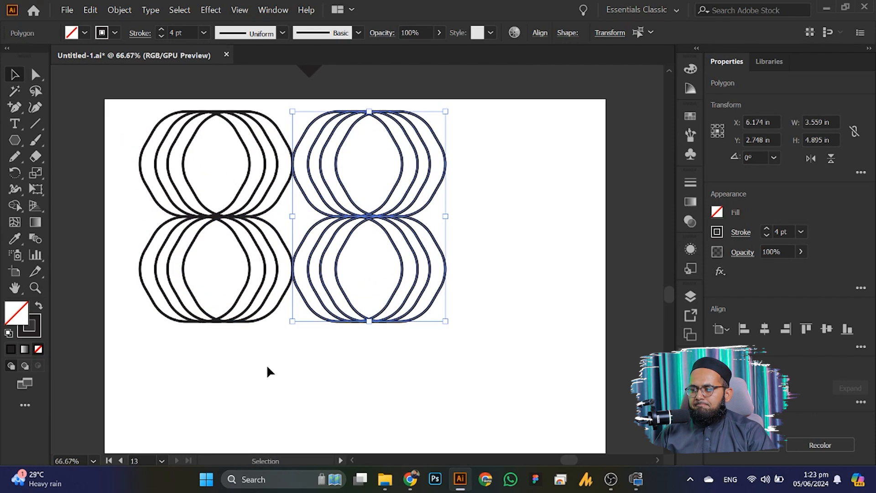
- Select the complete four-part hexagon pattern and move it off the artboard to the right
click(267, 364)
drag(102, 133, 486, 373)
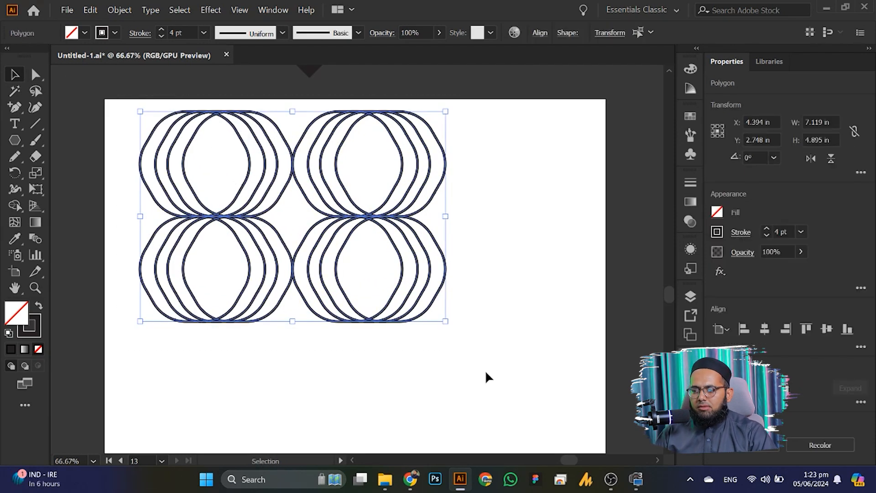
click(416, 361)
drag(107, 110, 459, 330)
scroll(151, 254, down, 1)
scroll(151, 254, down, 1)
drag(180, 235, 554, 274)
scroll(125, 202, up, 2)
drag(224, 312, 147, 227)
- Draw a star outline about 2.42 in by 2.31 in with the Star tool and duplicate it sideways into a row of three touching stars
drag(15, 140, 55, 209)
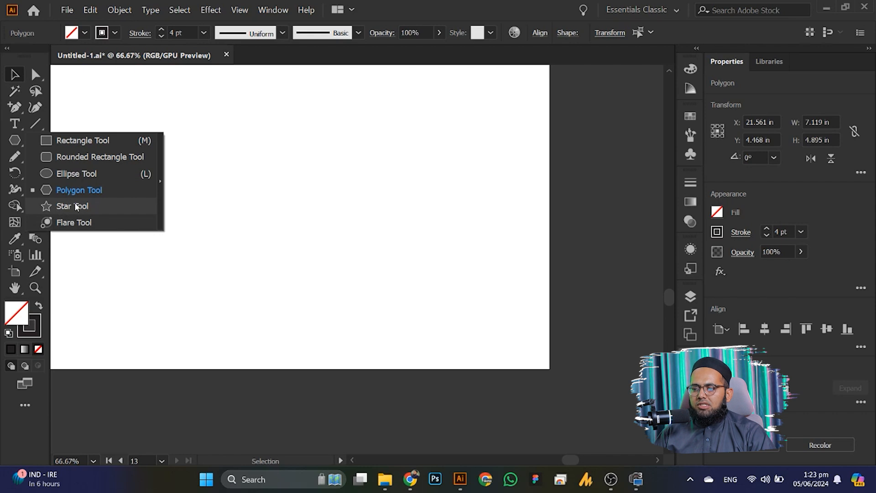
click(75, 207)
drag(171, 100, 203, 143)
click(14, 73)
drag(151, 138, 381, 183)
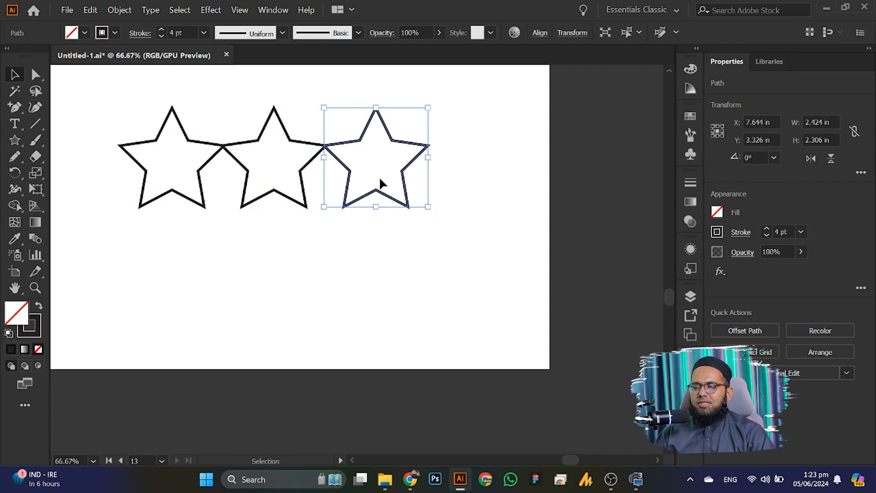
- Select all three stars in the row and delete them
drag(132, 114, 392, 229)
click(465, 282)
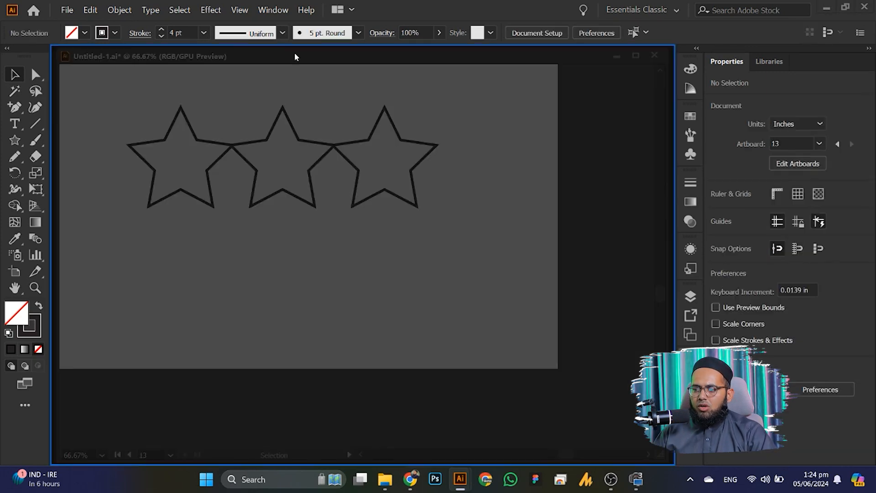
drag(128, 97, 457, 264)
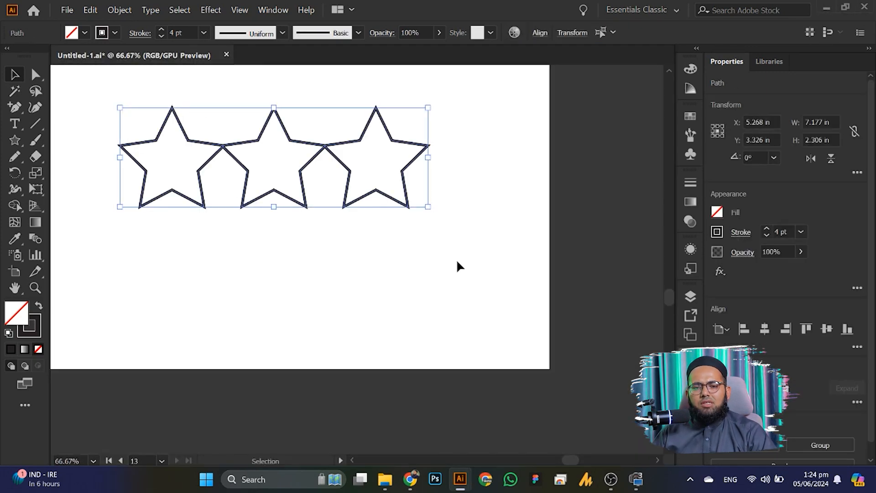
key(Delete)
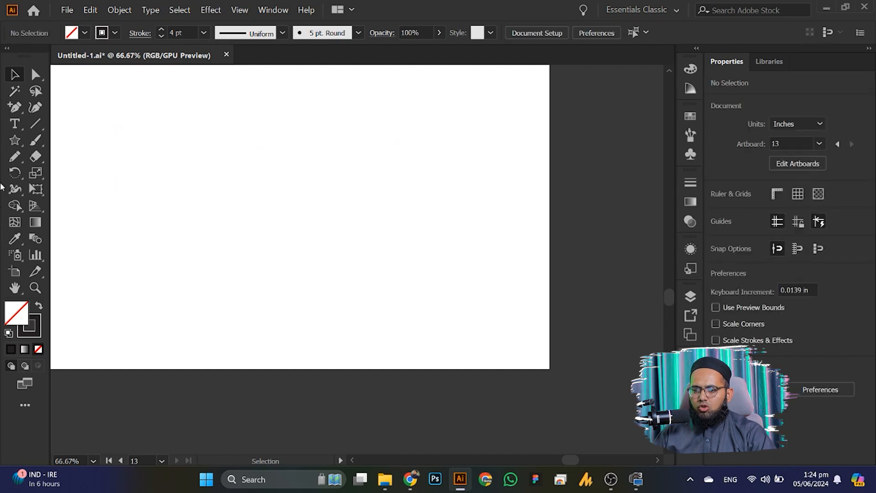
- Draw a lens flare about 7.82 in by 7.82 in on the empty artboard with the Flare tool
click(12, 144)
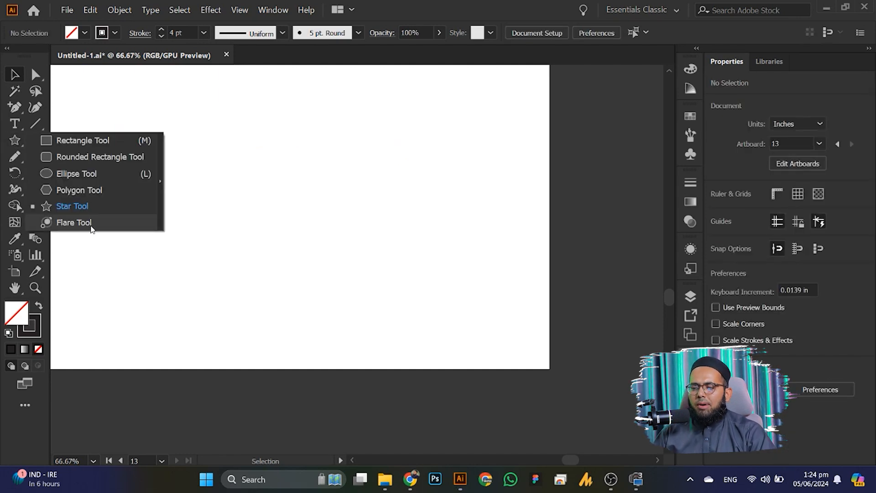
click(99, 226)
drag(178, 117, 267, 225)
click(13, 78)
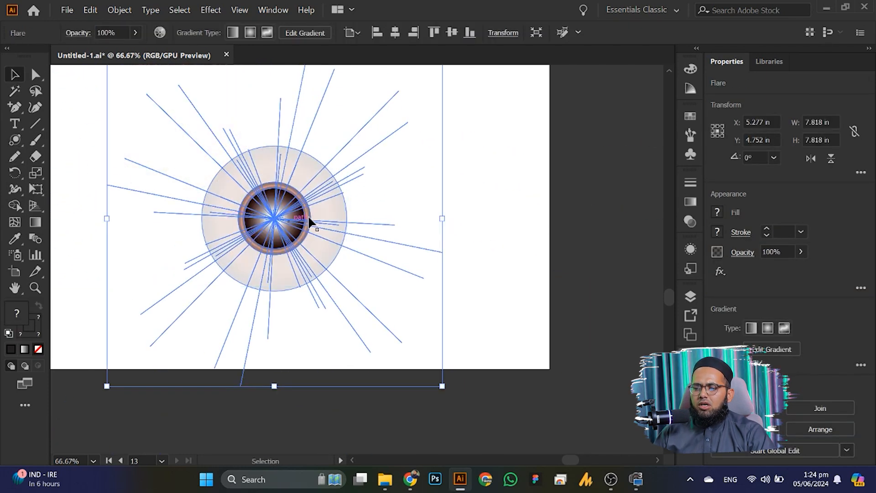
click(160, 249)
scroll(164, 249, down, 1)
click(234, 225)
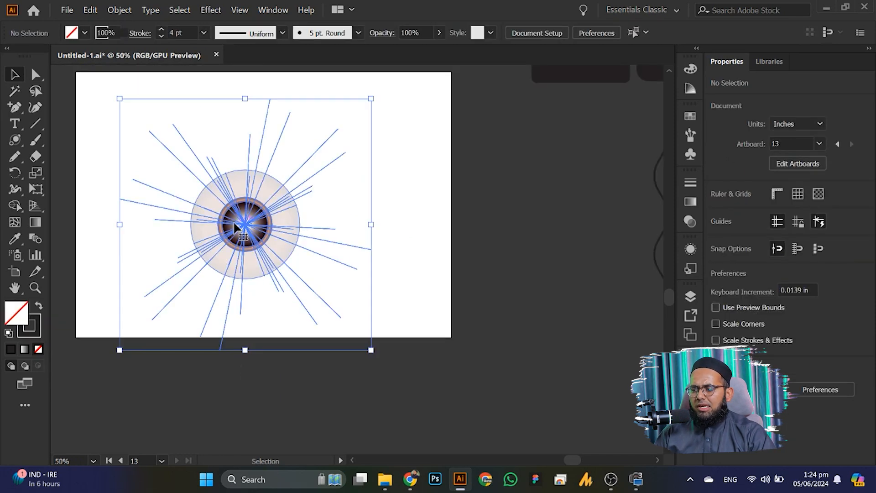
drag(219, 168, 286, 237)
scroll(471, 186, down, 1)
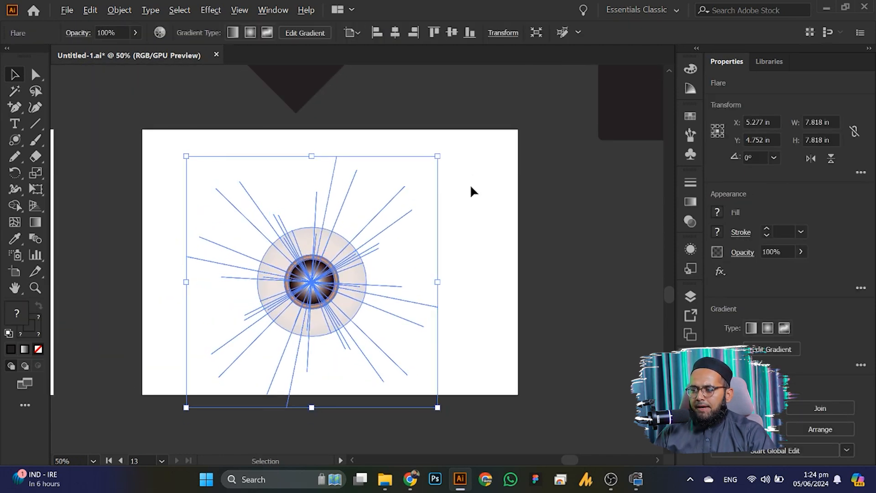
- Draw a black-filled circle without stroke, about 4.47 in across, over the flare and send it to the back
scroll(471, 186, down, 1)
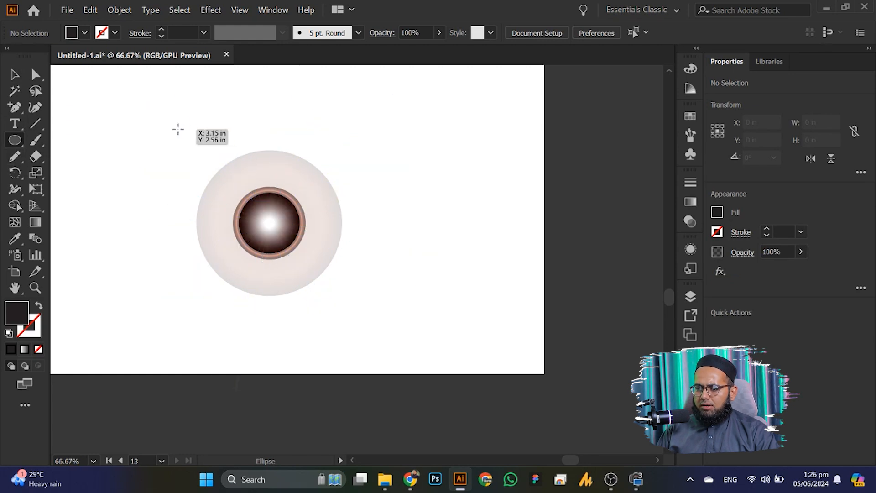
drag(178, 129, 342, 319)
click(13, 75)
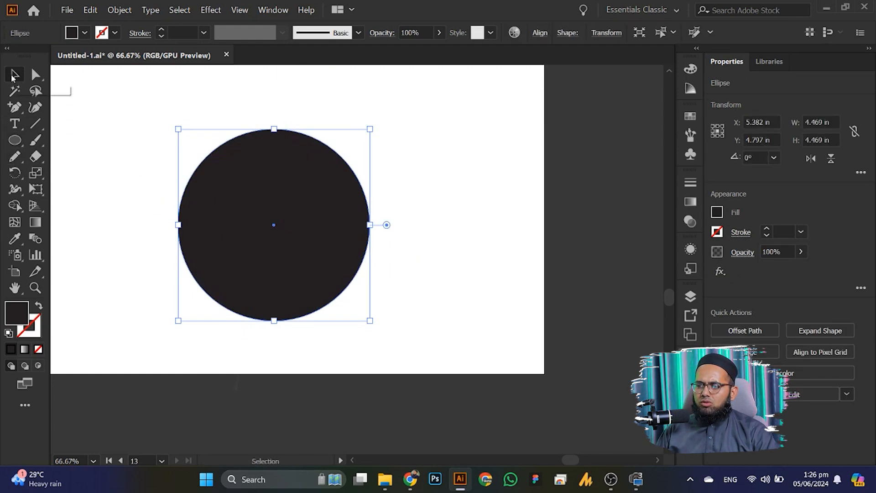
key(ctrl+shift+[)
click(65, 201)
- Shift the flare slightly right and down over the middle of the black circle
scroll(190, 207, up, 2)
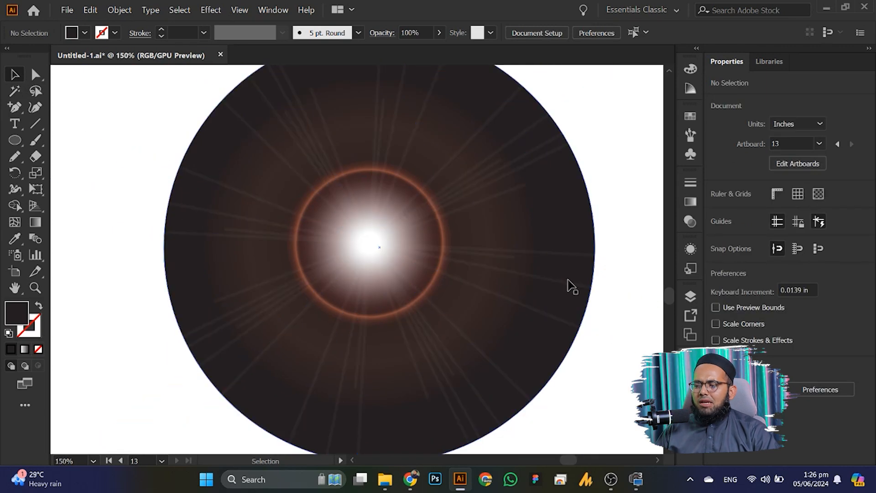
mouse_move(386, 252)
mouse_down()
mouse_move(397, 242)
mouse_move(392, 262)
mouse_up()
click(75, 348)
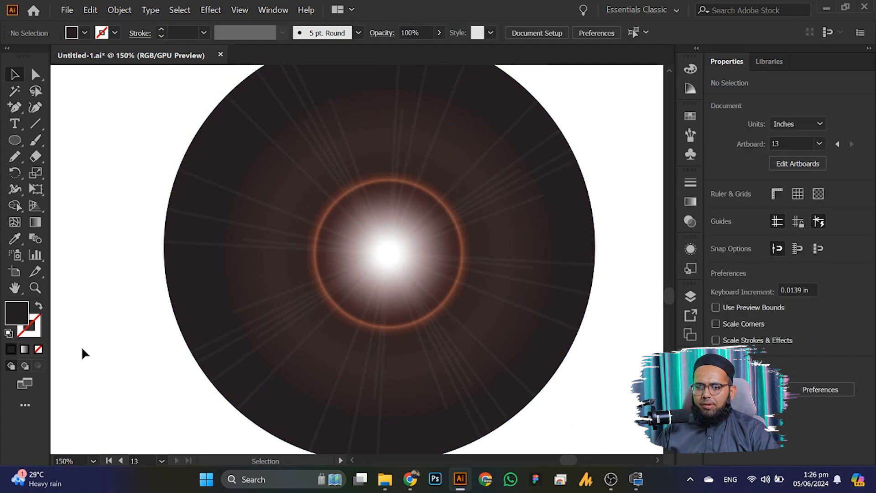
- Select the flare together with the black circle behind it
scroll(104, 283, down, 2)
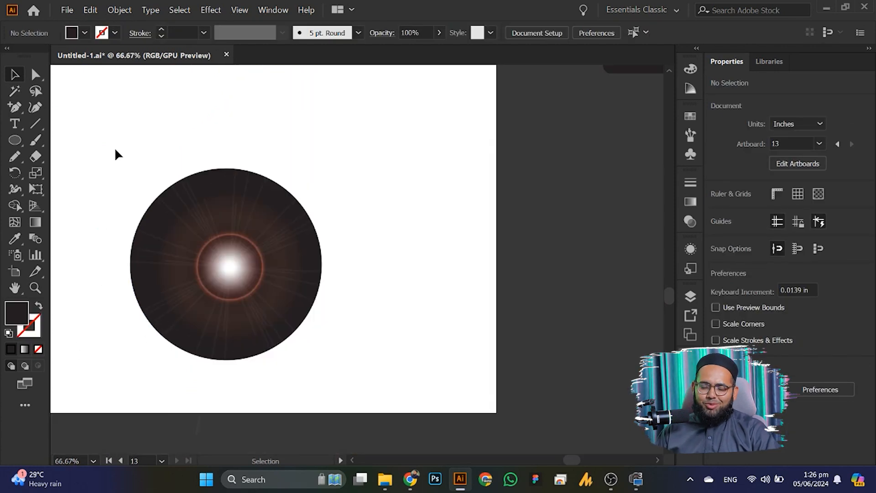
key(ctrl+a)
scroll(229, 289, down, 2)
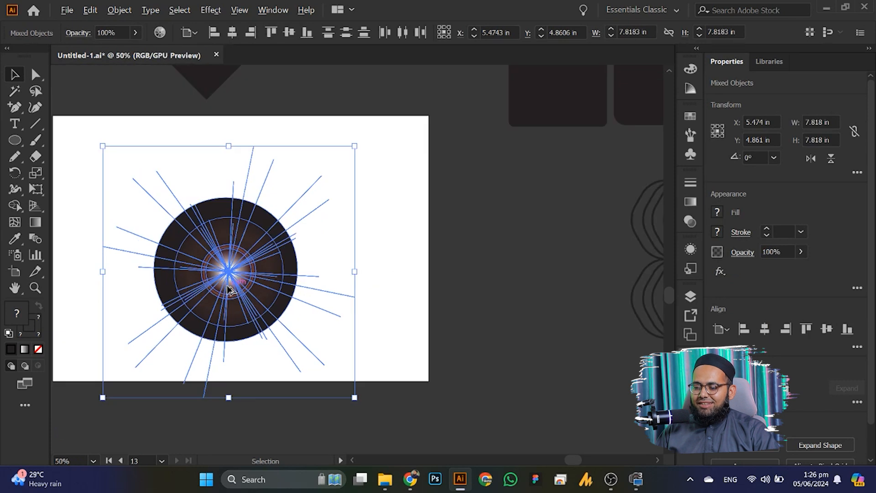